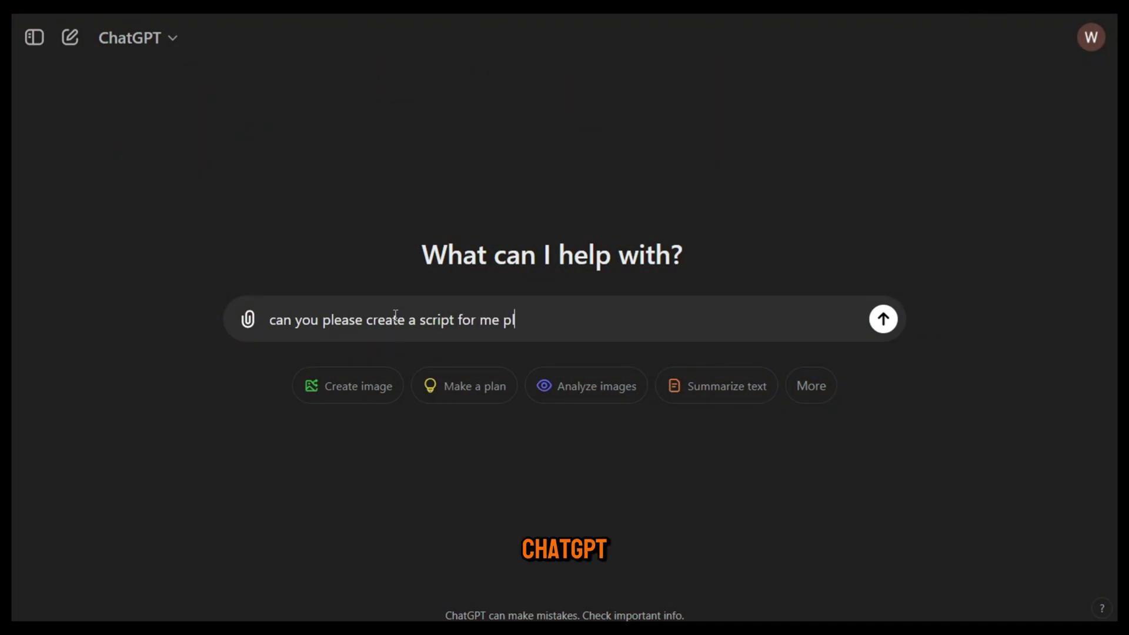
Write the request asking ChatGPT, as a prompt engineer, to improve the one-minute Aladdin story-script prompt
text(ease)
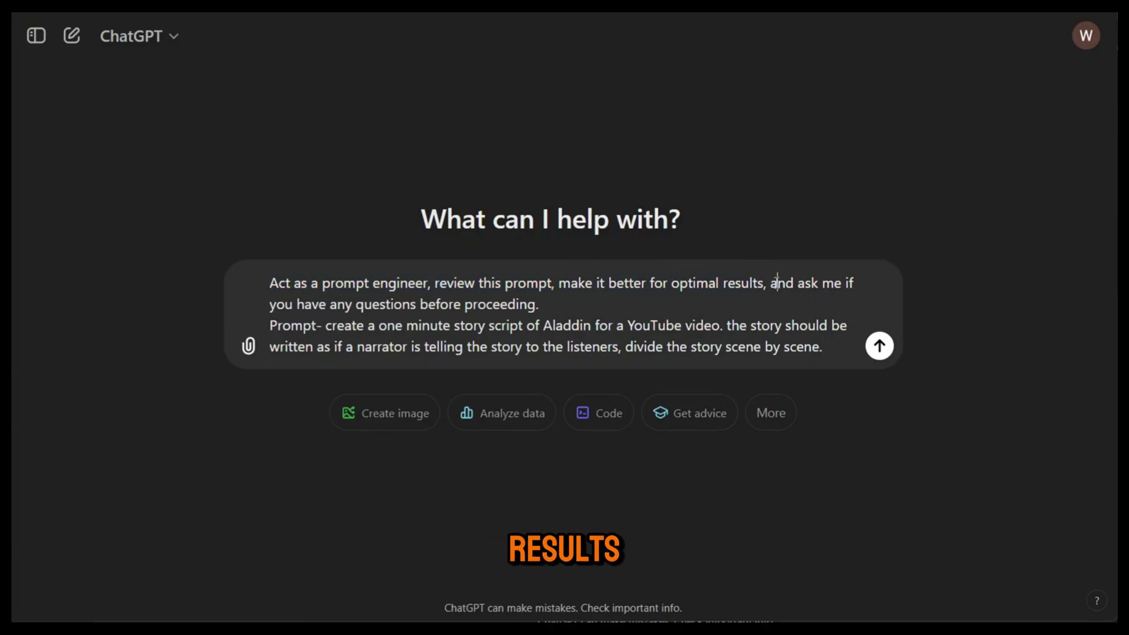
drag(327, 325, 828, 364)
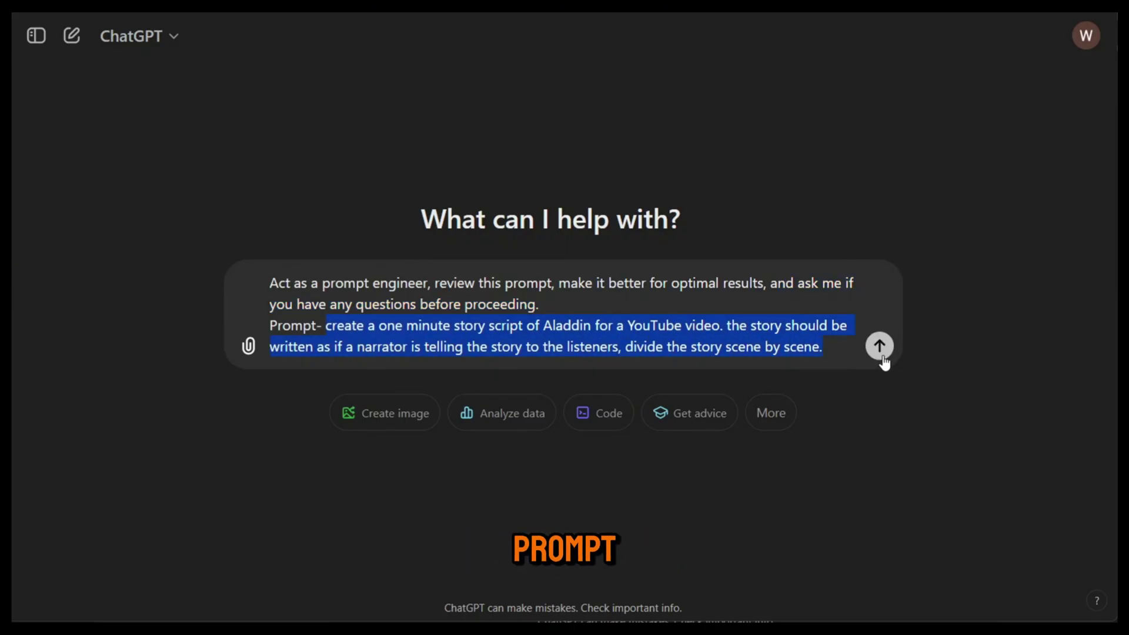
Send the prompt-engineering request and answer ChatGPT's questions: dramatic style, faithful to the original, no moral
key(Return)
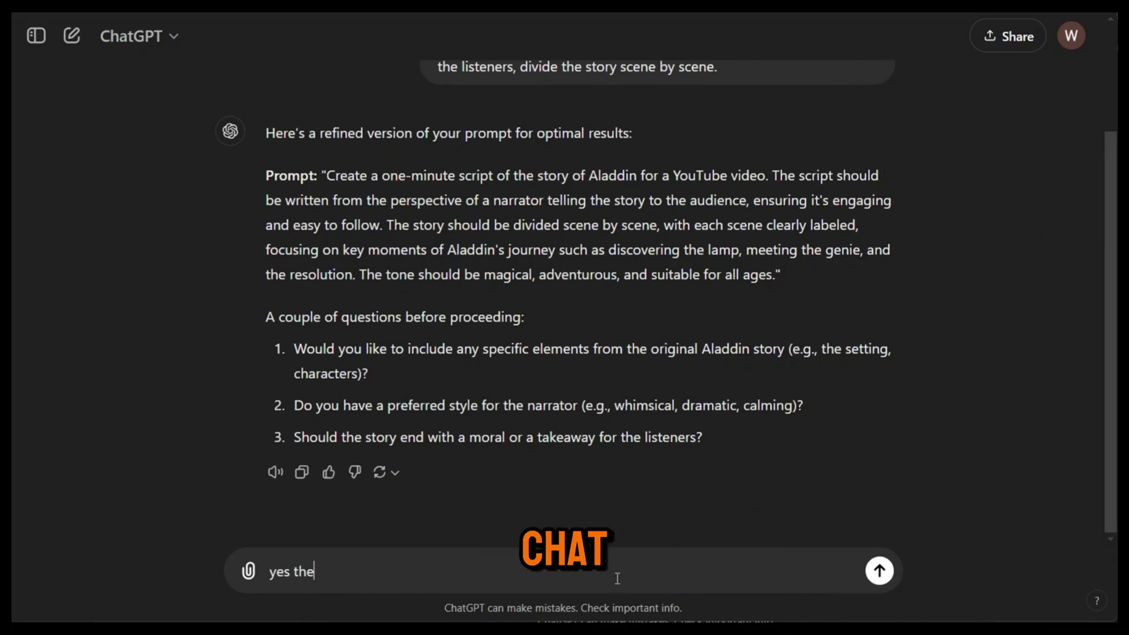
text(ne)
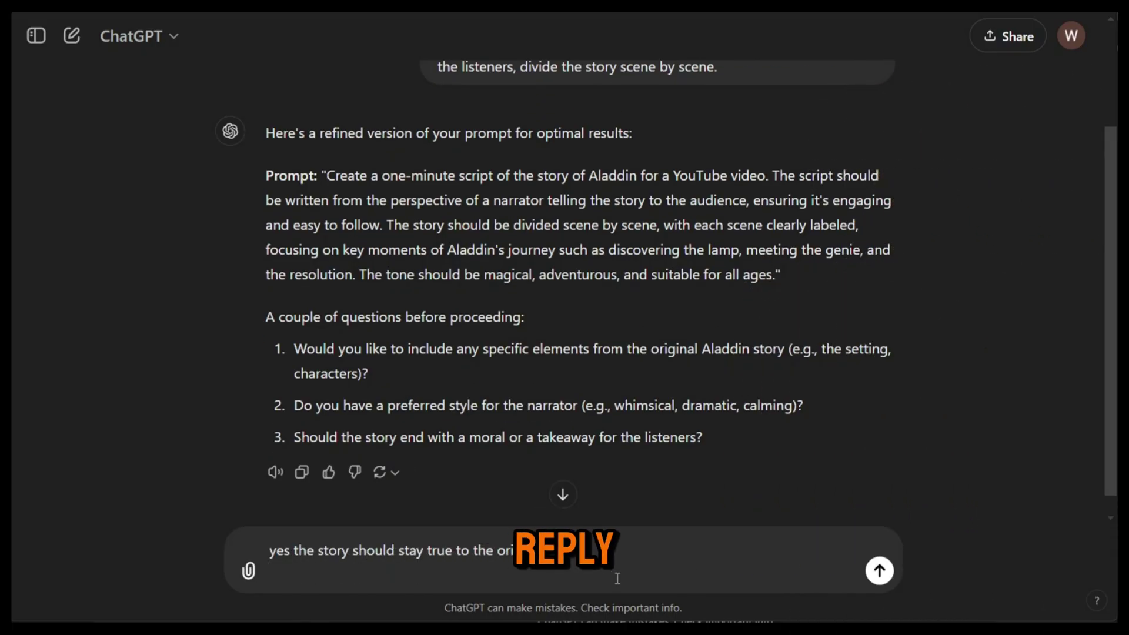
key(shift+Return)
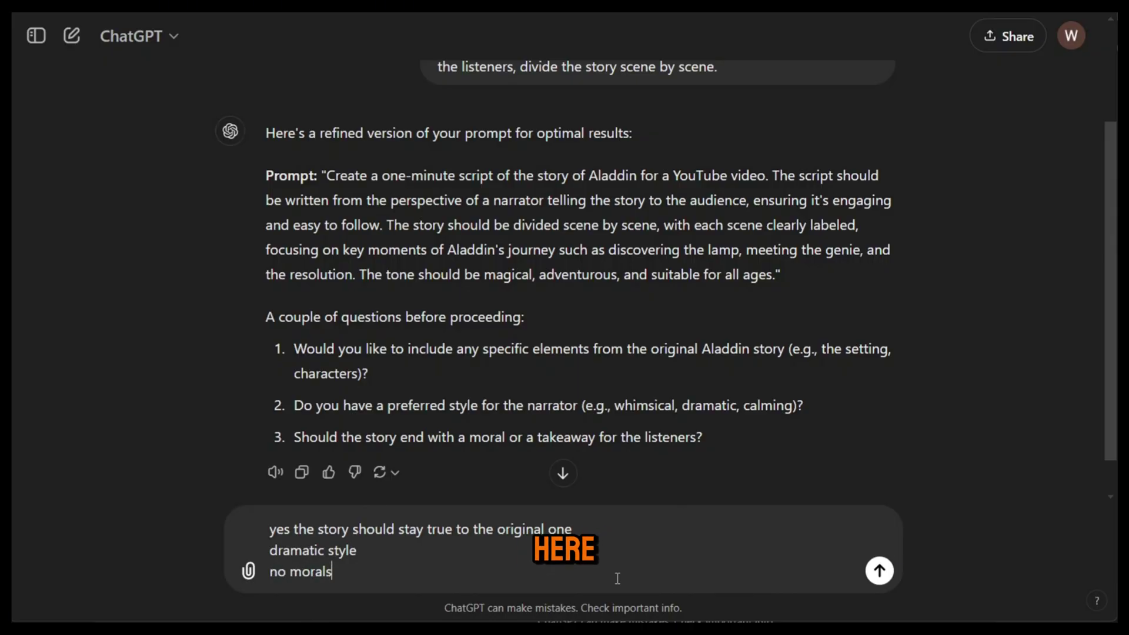
key(Return)
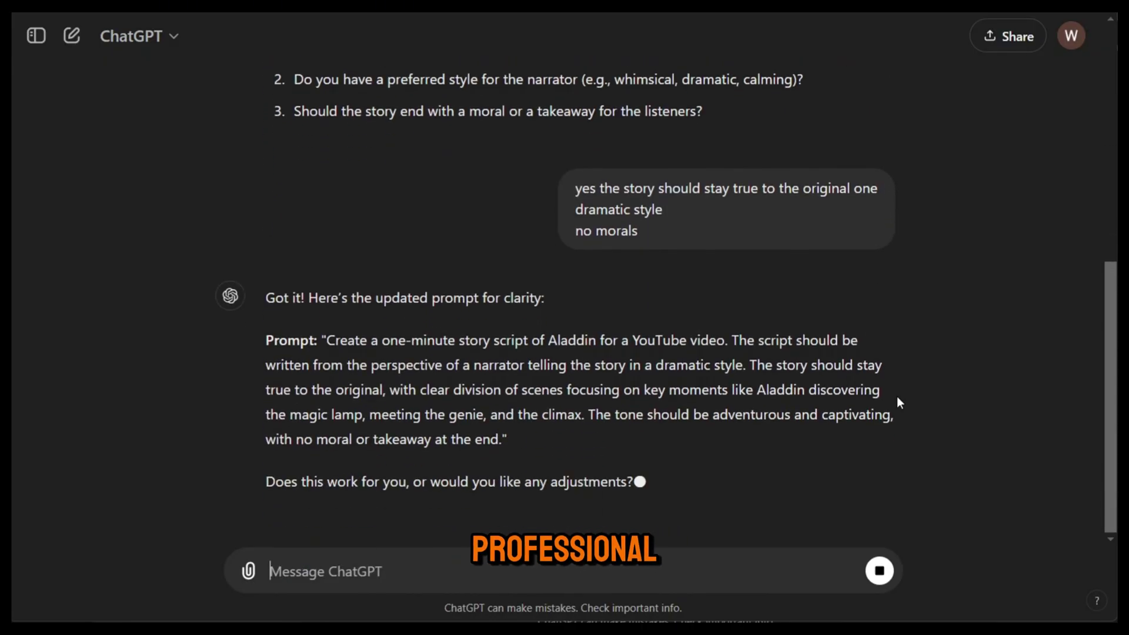
Copy the refined Aladdin script prompt into a new chat and send it
drag(326, 297, 504, 395)
key(ctrl+c)
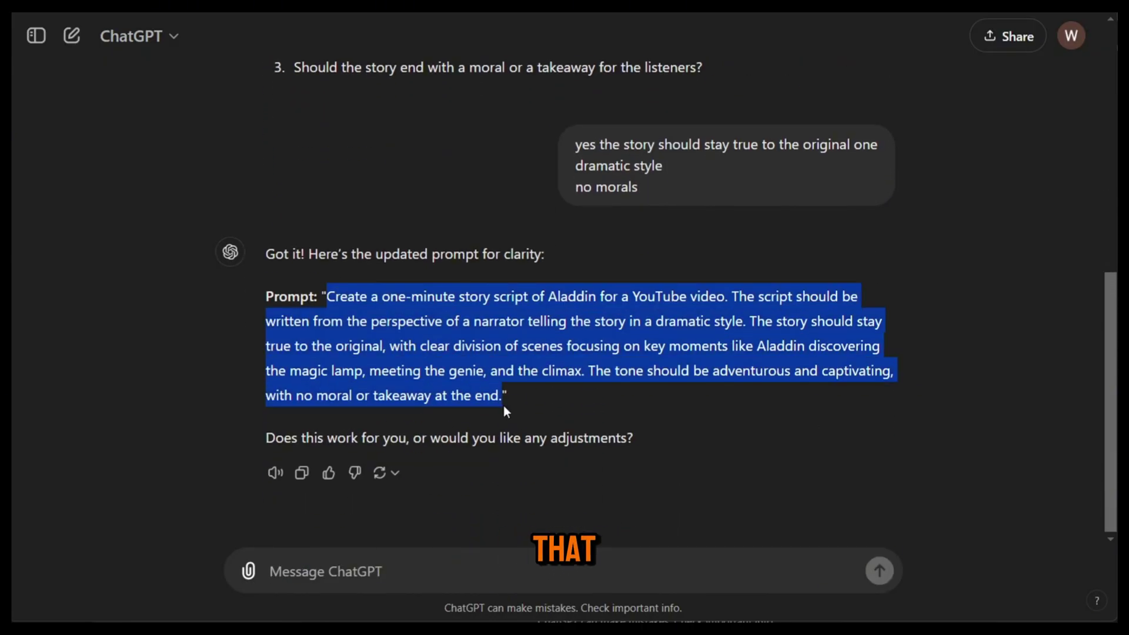
click(72, 36)
key(ctrl+v)
click(885, 356)
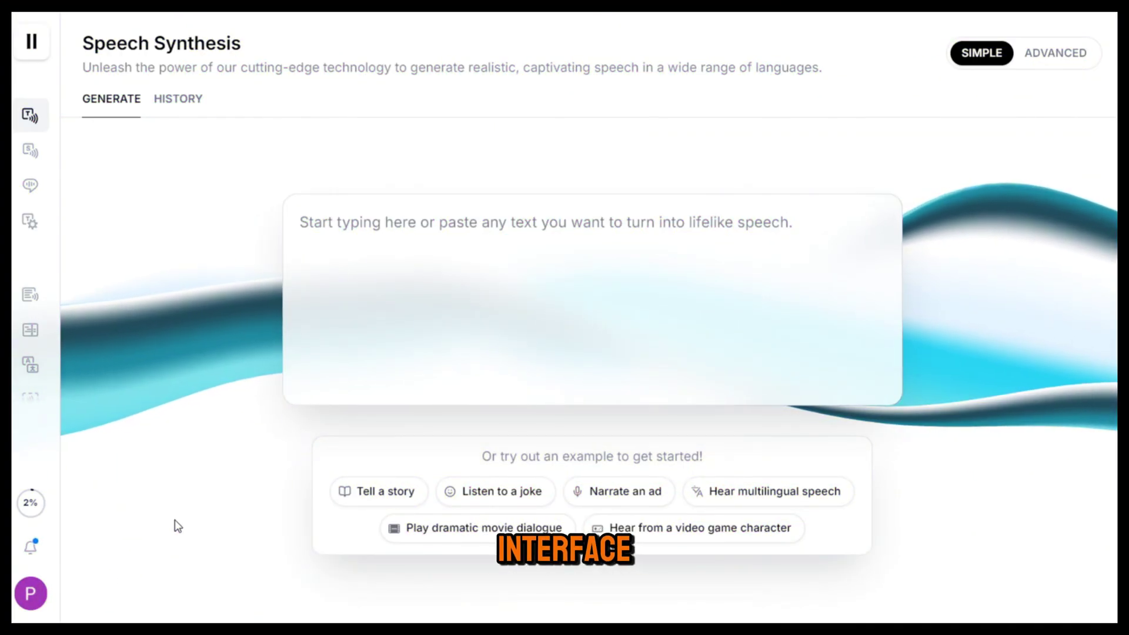
Browse the ElevenLabs voice library to preview the 'Benjamin - Deep, Warm, Calming' voice
click(469, 267)
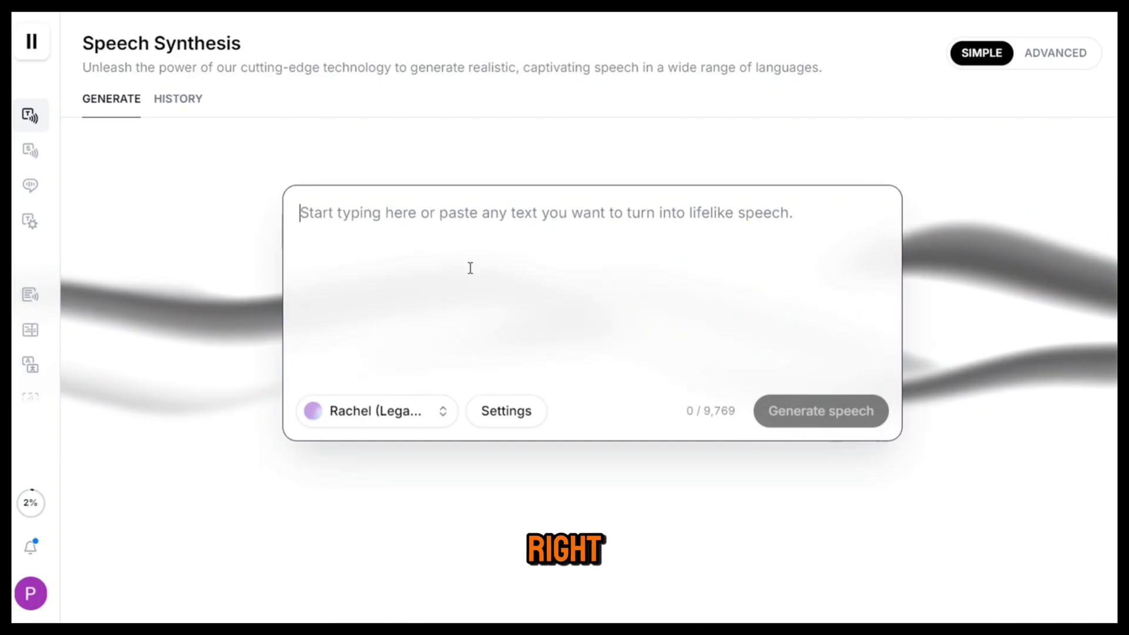
mouse_move(76, 157)
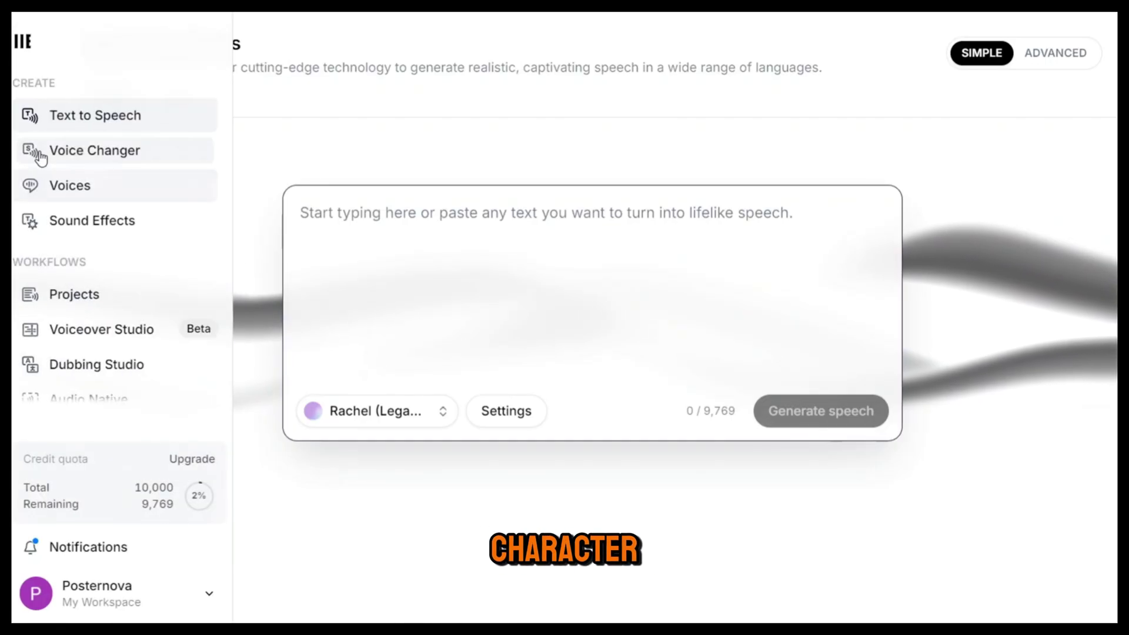
click(71, 187)
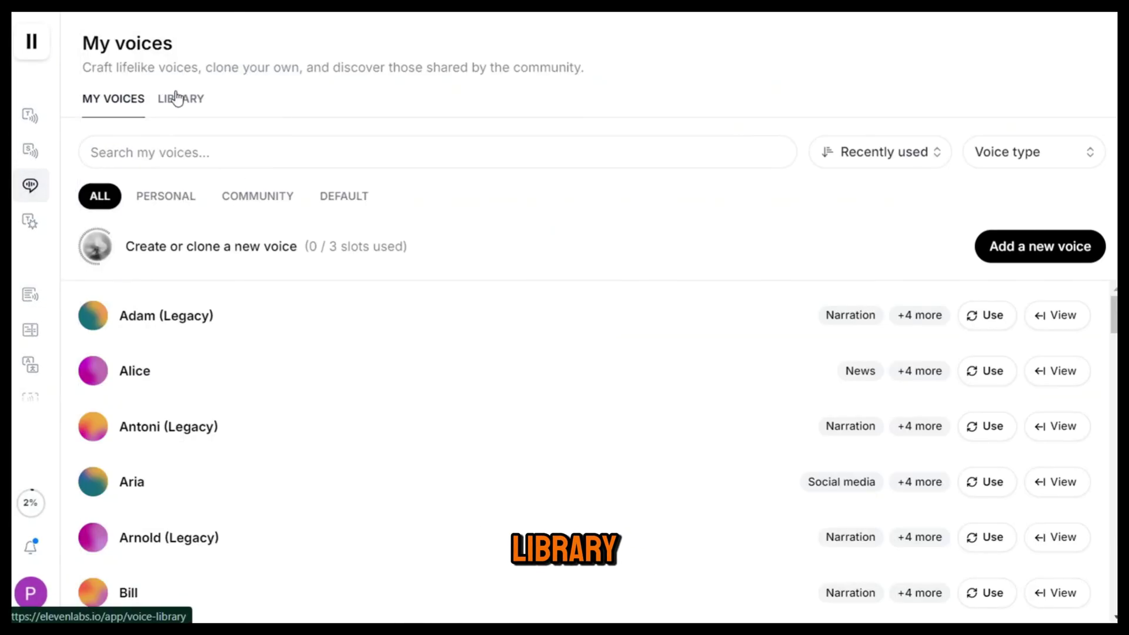
click(177, 99)
scroll(450, 399, down, 15)
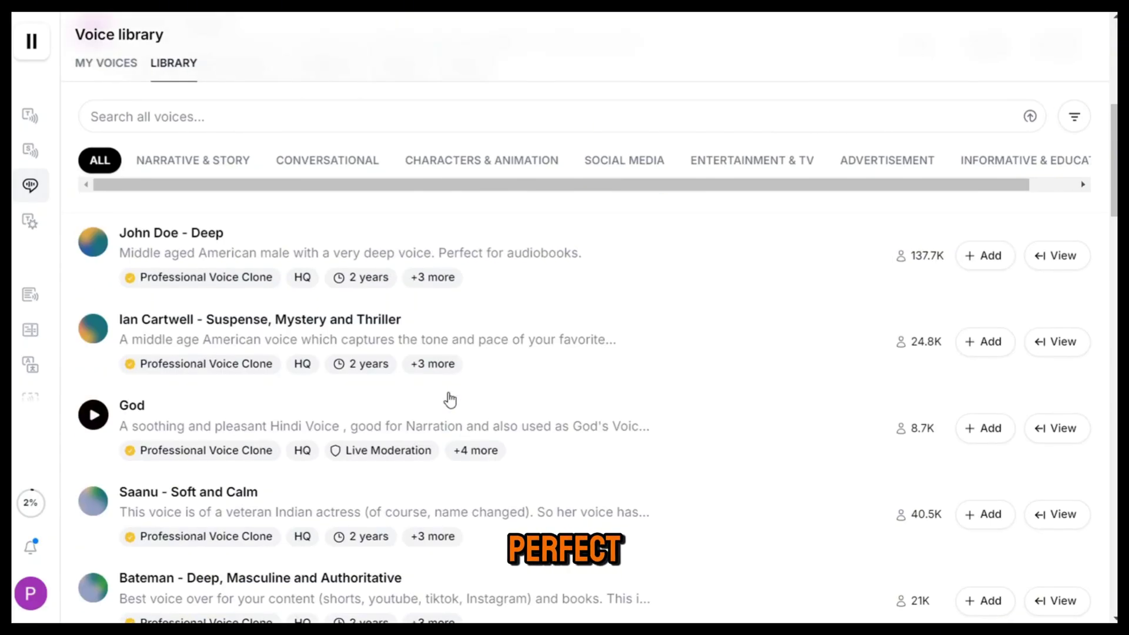
scroll(450, 399, down, 7)
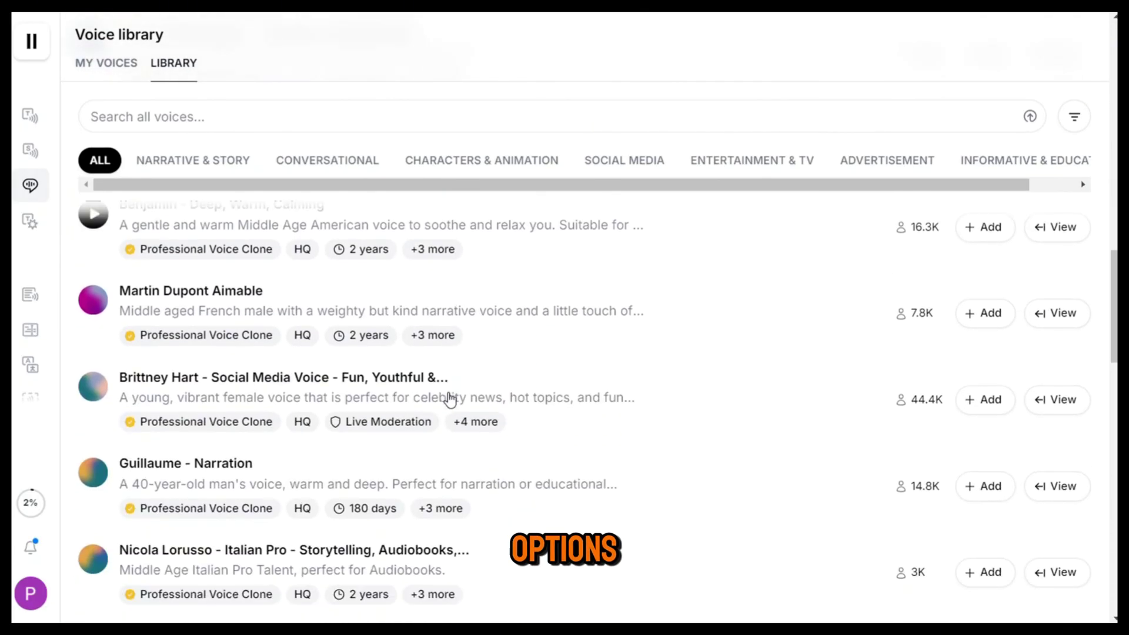
scroll(447, 400, up, 3)
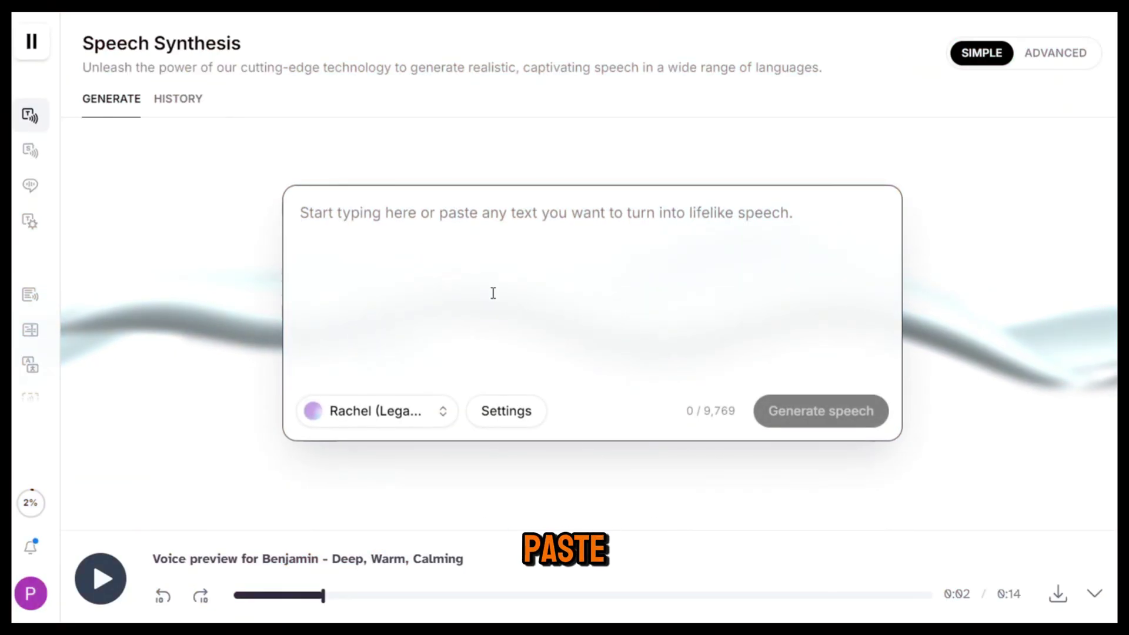
Paste the Aladdin script into Text to Speech and choose the Benjamin voice for narration
text(In a faraway land, beneath the burning sun, whispering winds of the desert and bustling bazaars lived a young man named Aladdin. He was poor, with nothing but dreams of adventure, unaware that his life was about to change forever.)
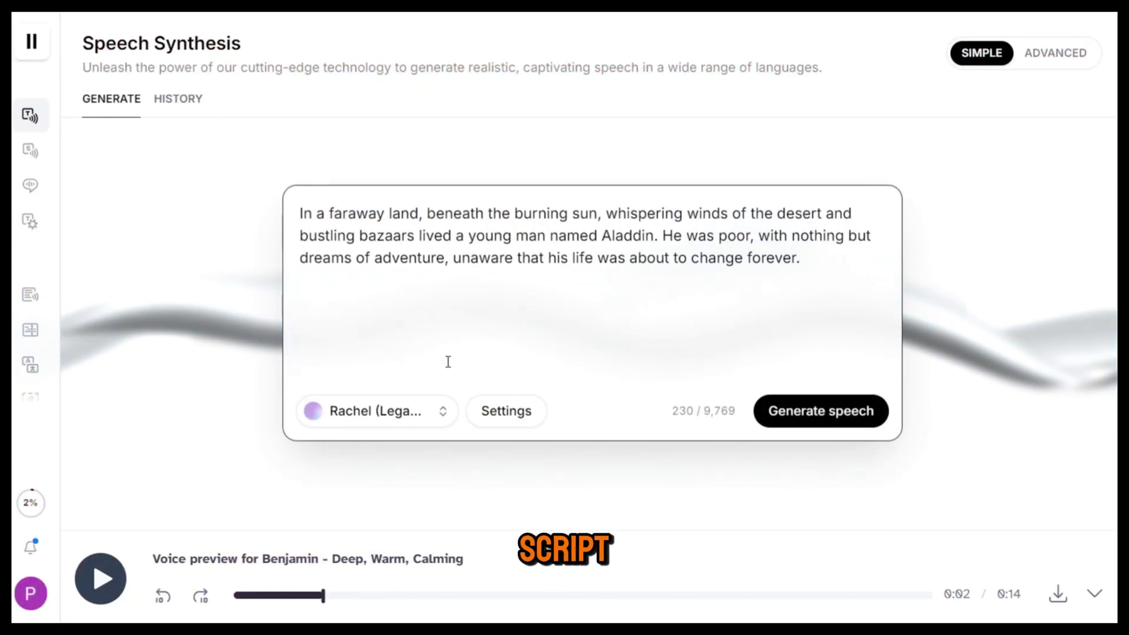
click(415, 424)
scroll(327, 332, down, 1)
click(328, 330)
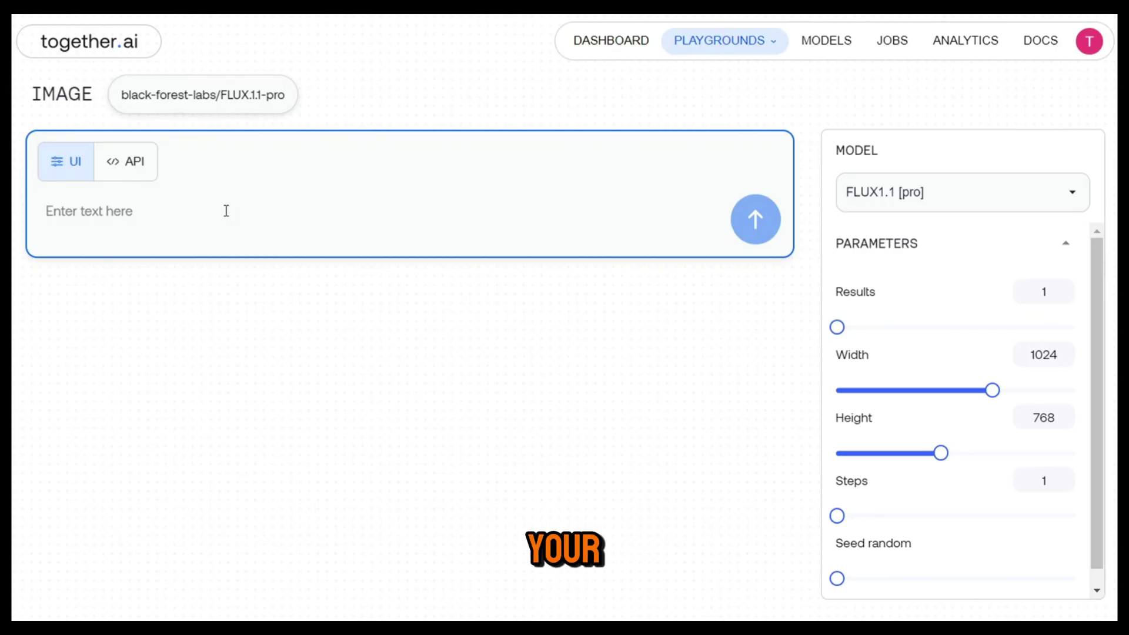
Generate two images from the ancient Arab desert market prompt
click(752, 220)
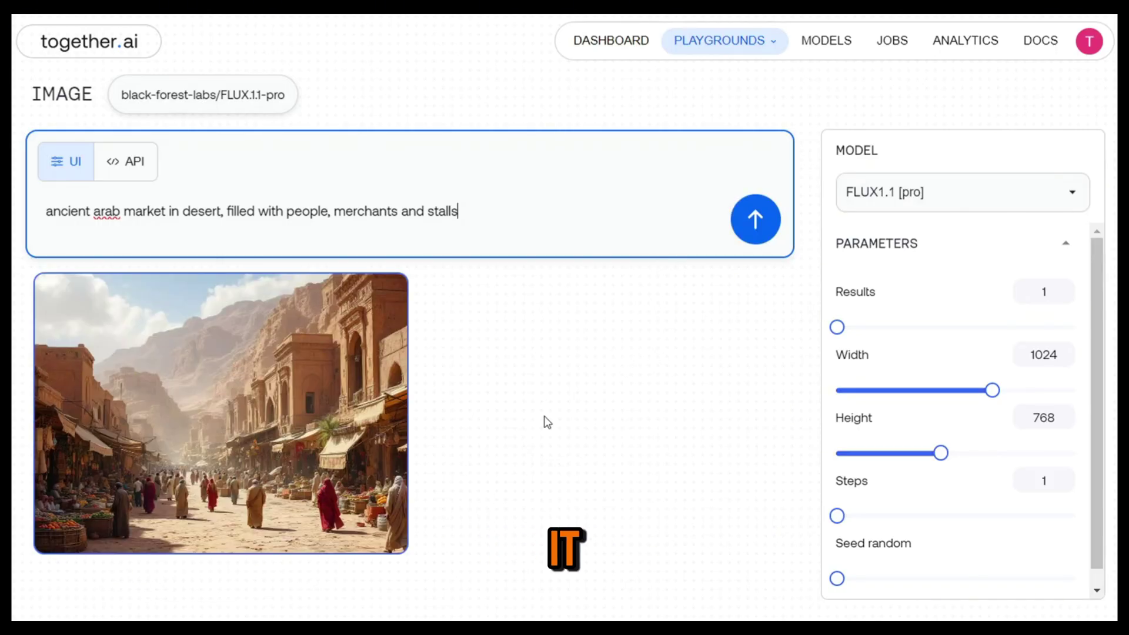
mouse_move(279, 447)
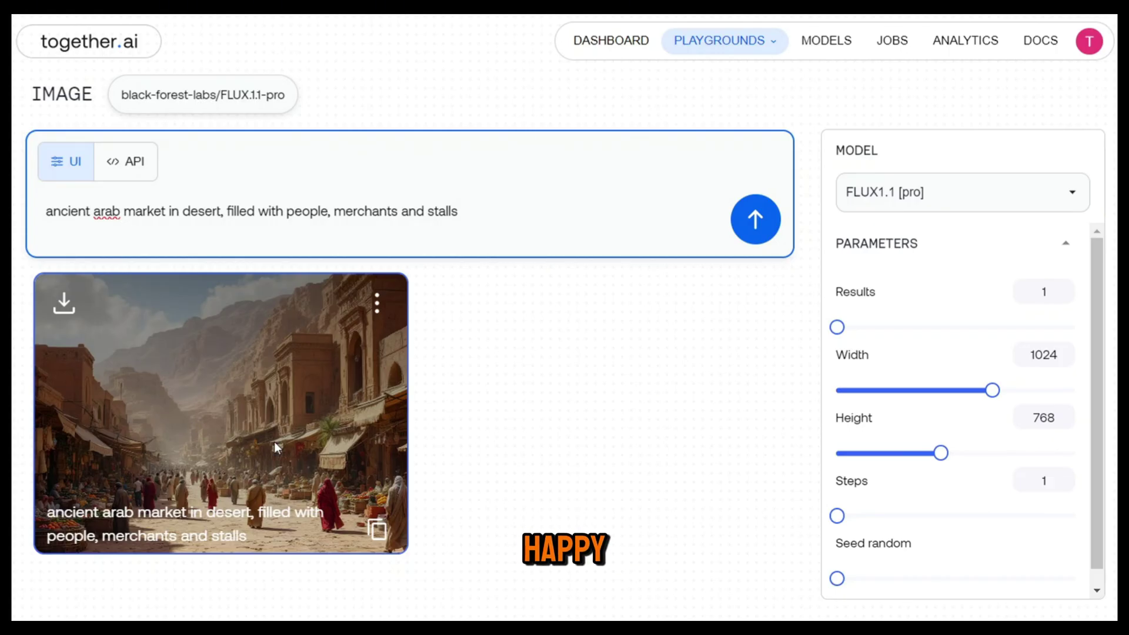
key(Return)
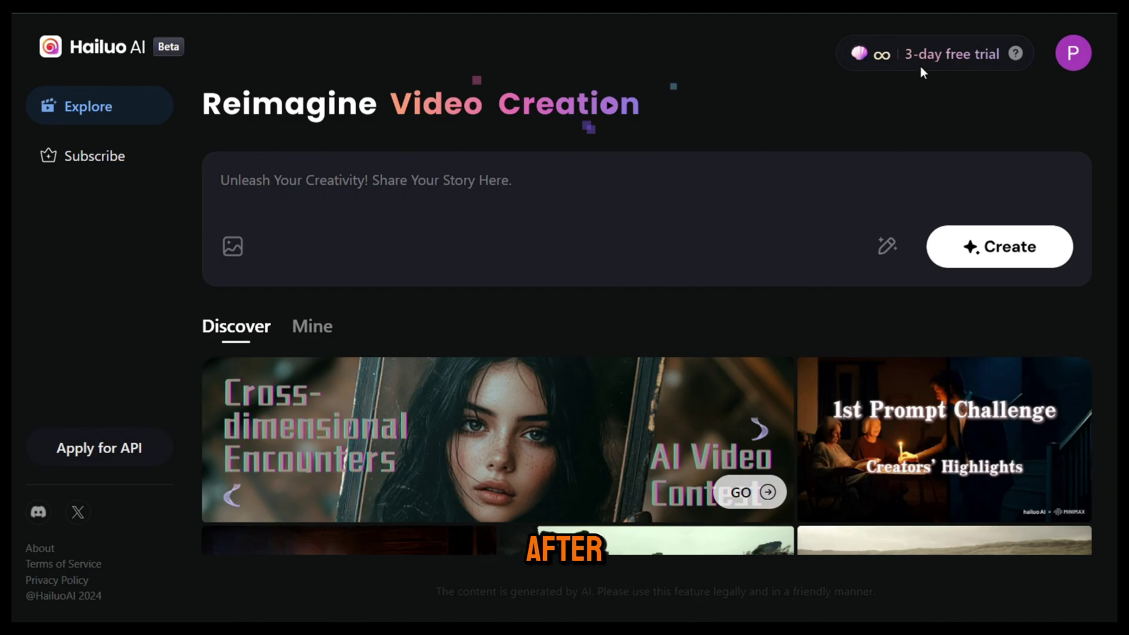
Open Hailuo AI's image upload panel to create a video from a generated image
mouse_move(928, 55)
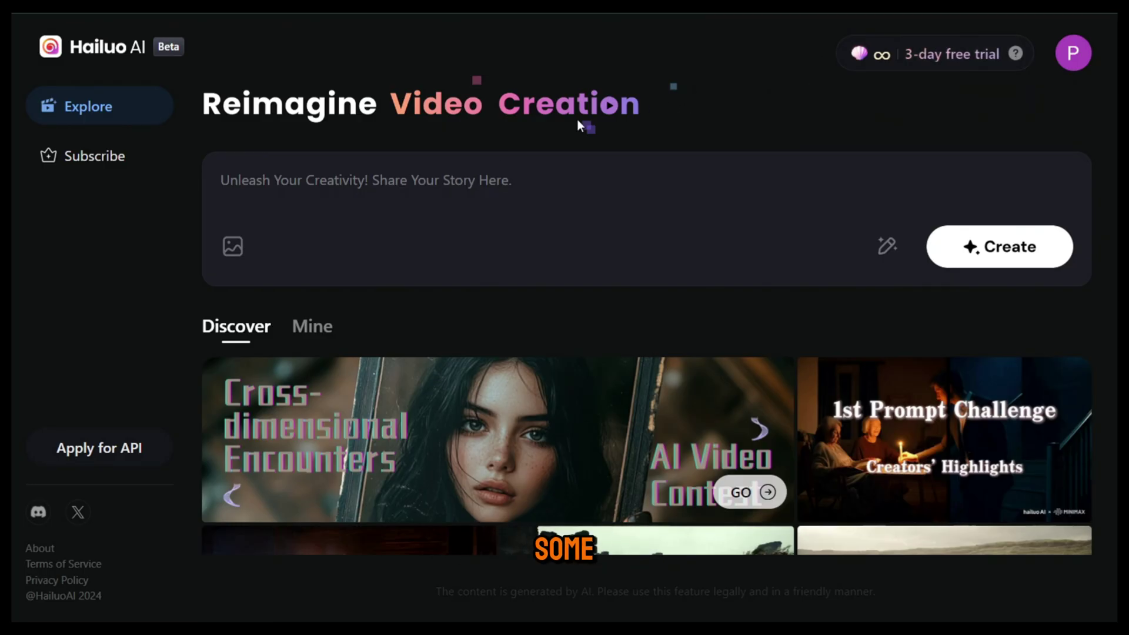
mouse_move(224, 260)
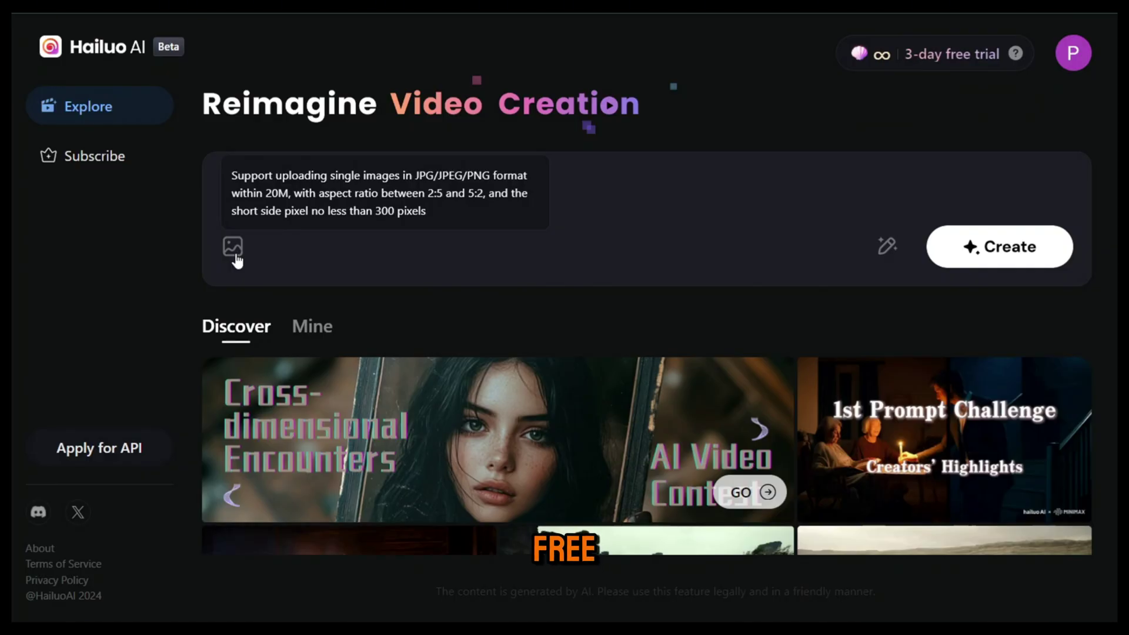
click(235, 254)
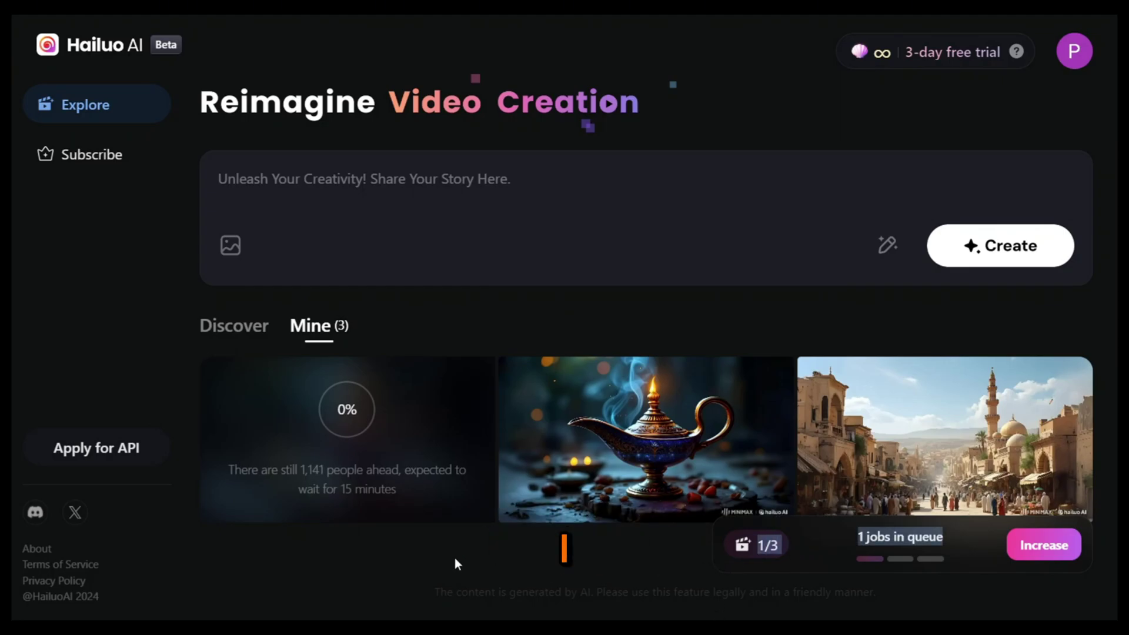
View the Free, Standard and Unlimited plans on the Subscription Pricing page
drag(397, 491, 348, 489)
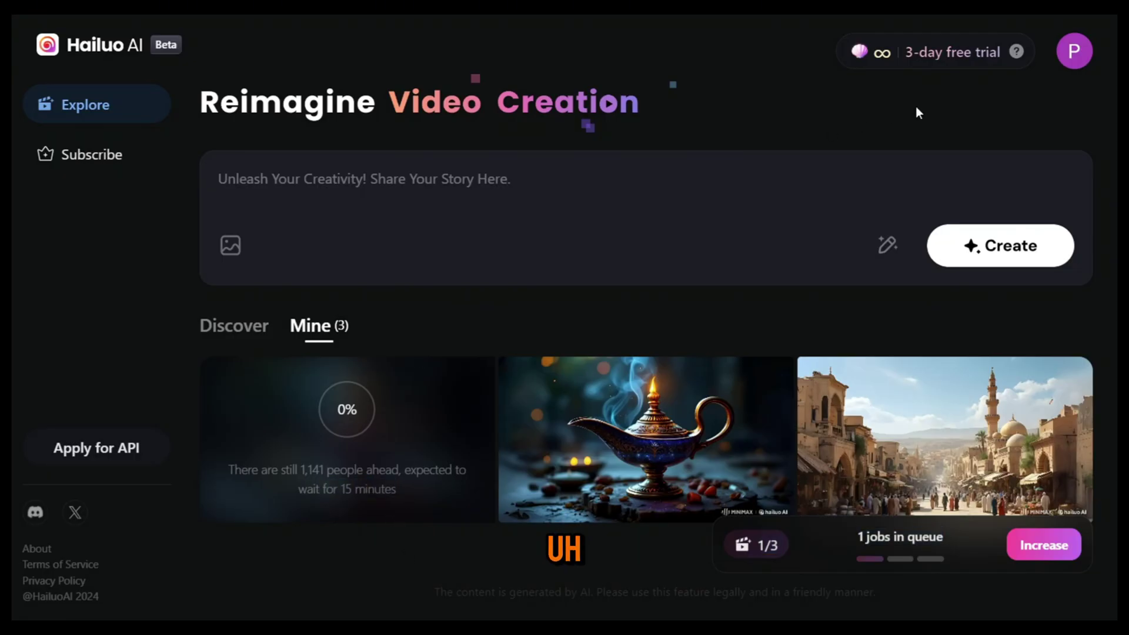
click(949, 53)
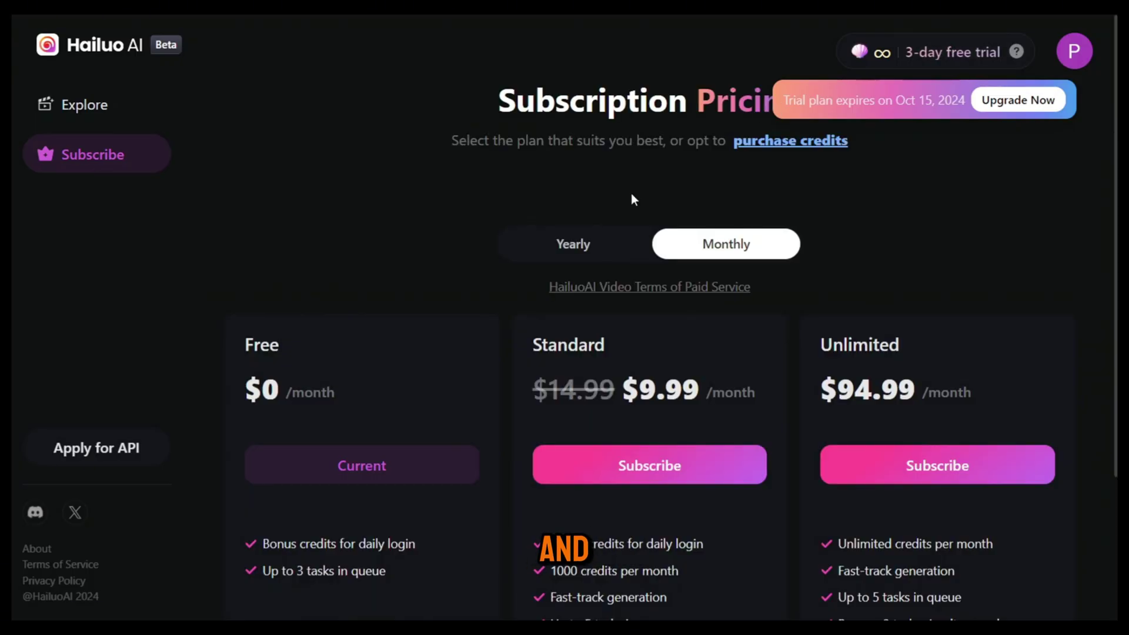
scroll(892, 256, down, 3)
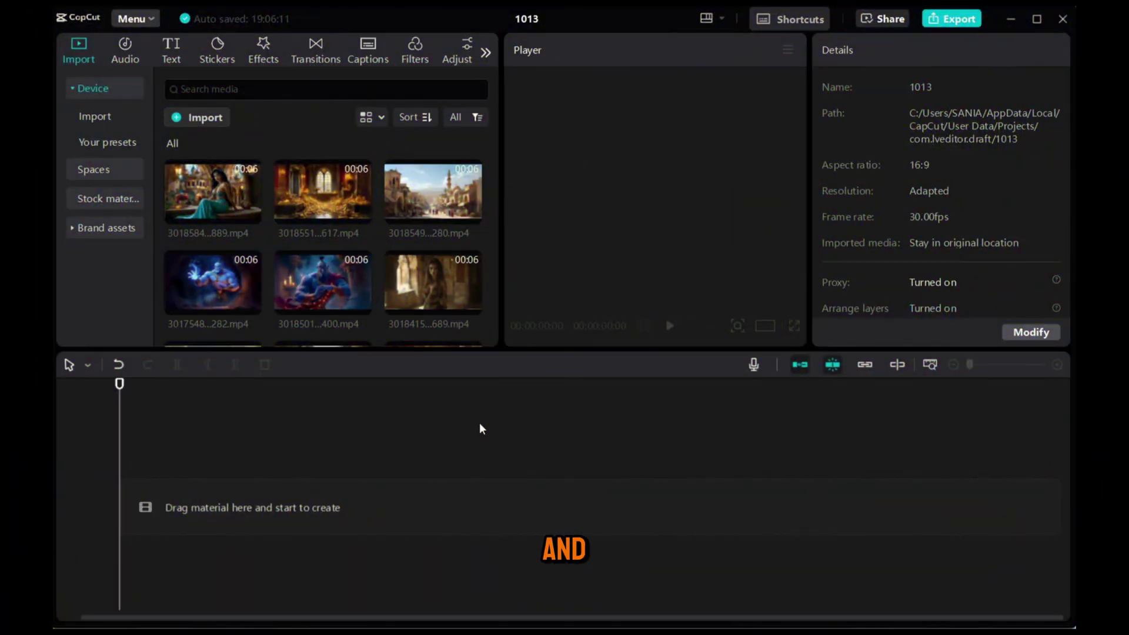
Select the ElevenLabs voiceover clips on the timeline and merge them into Compound clip1
scroll(391, 260, down, 5)
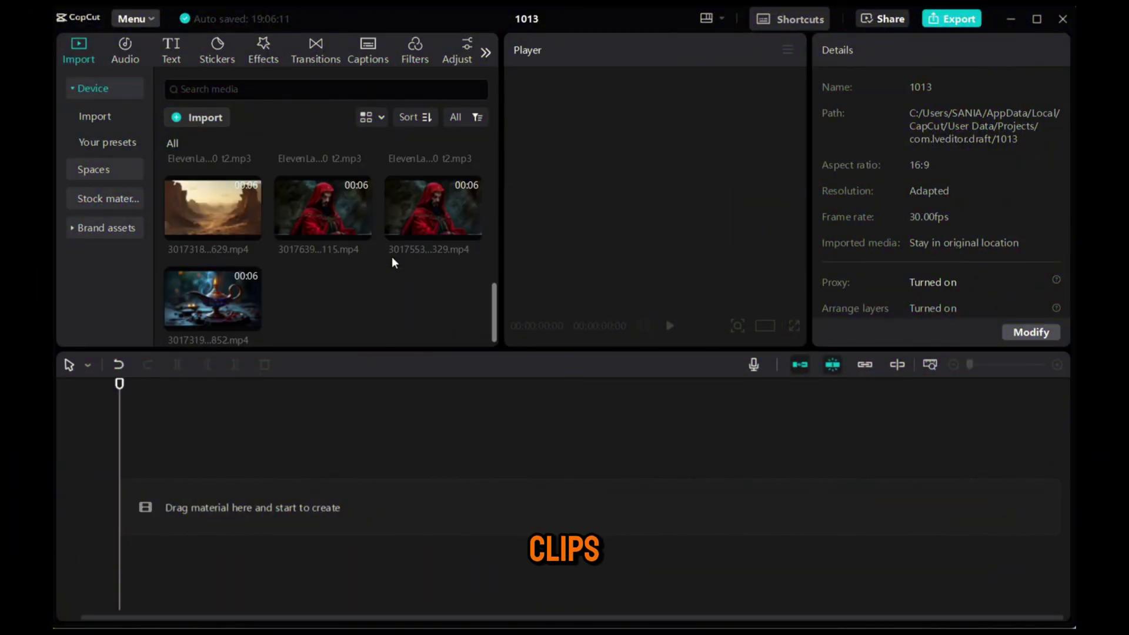
scroll(392, 261, up, 5)
scroll(390, 257, down, 8)
scroll(390, 260, up, 3)
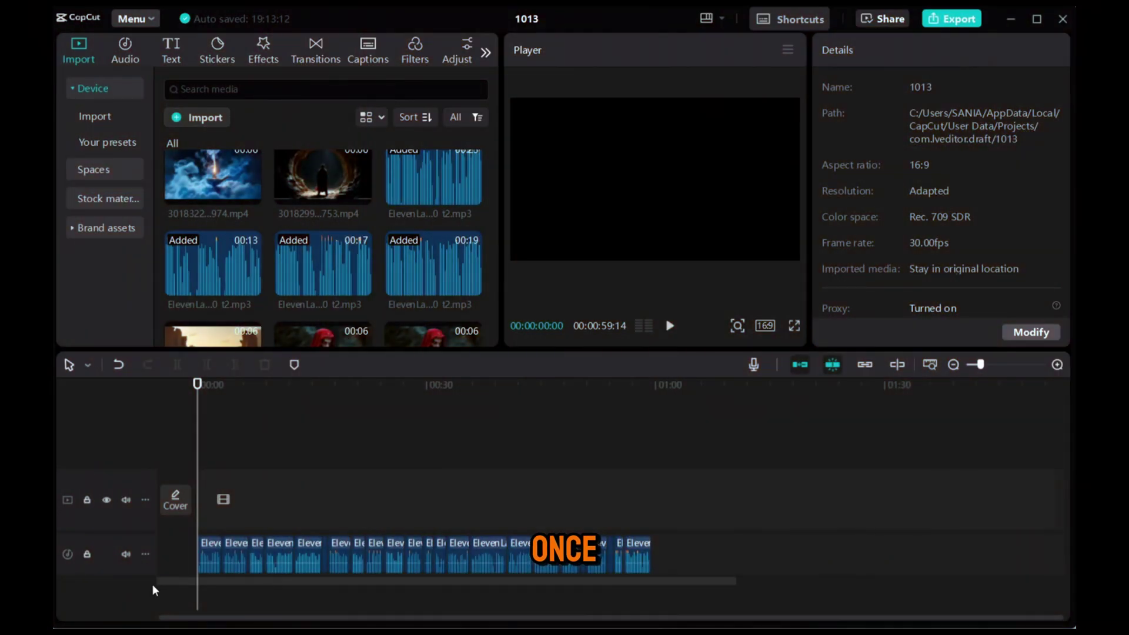
click(360, 544)
right_click(346, 575)
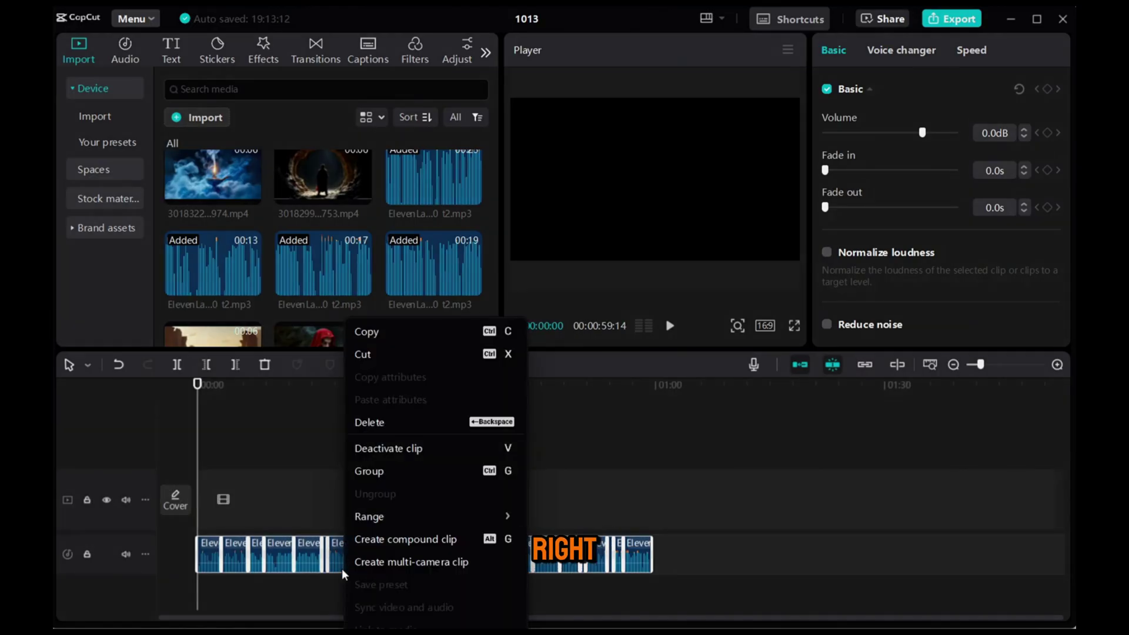
click(388, 541)
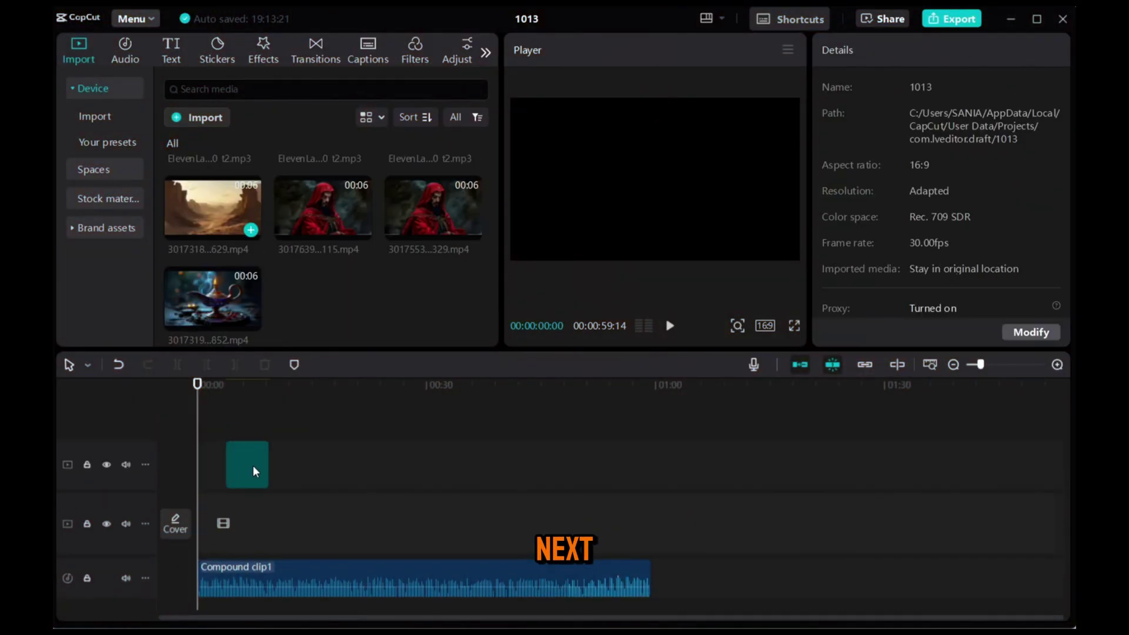
Lay the Aladdin video clips above the voiceover and join them with Mix and Black smoke transitions
drag(247, 466, 258, 465)
drag(433, 191, 367, 464)
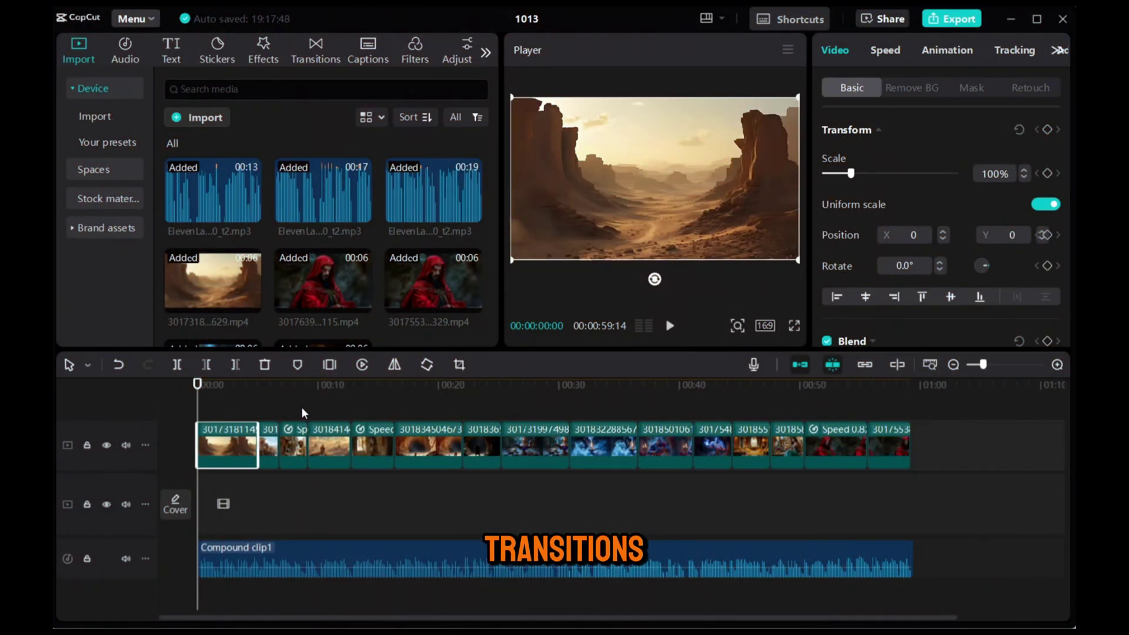
click(301, 59)
click(294, 88)
text(mix)
key(Return)
drag(197, 159, 256, 456)
click(655, 376)
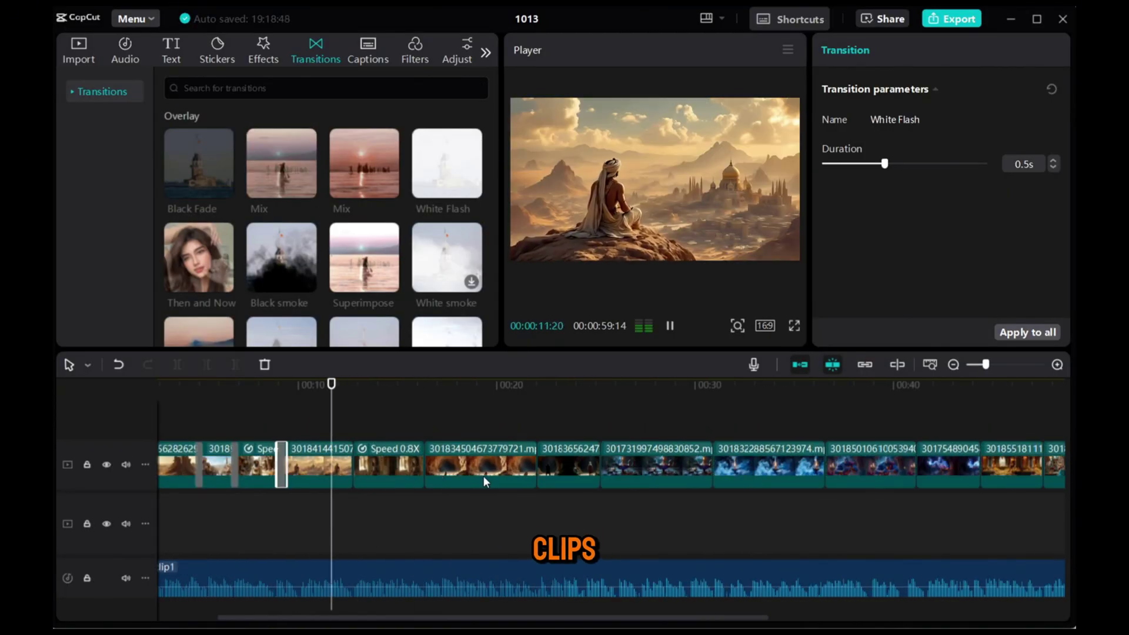
drag(199, 163, 324, 279)
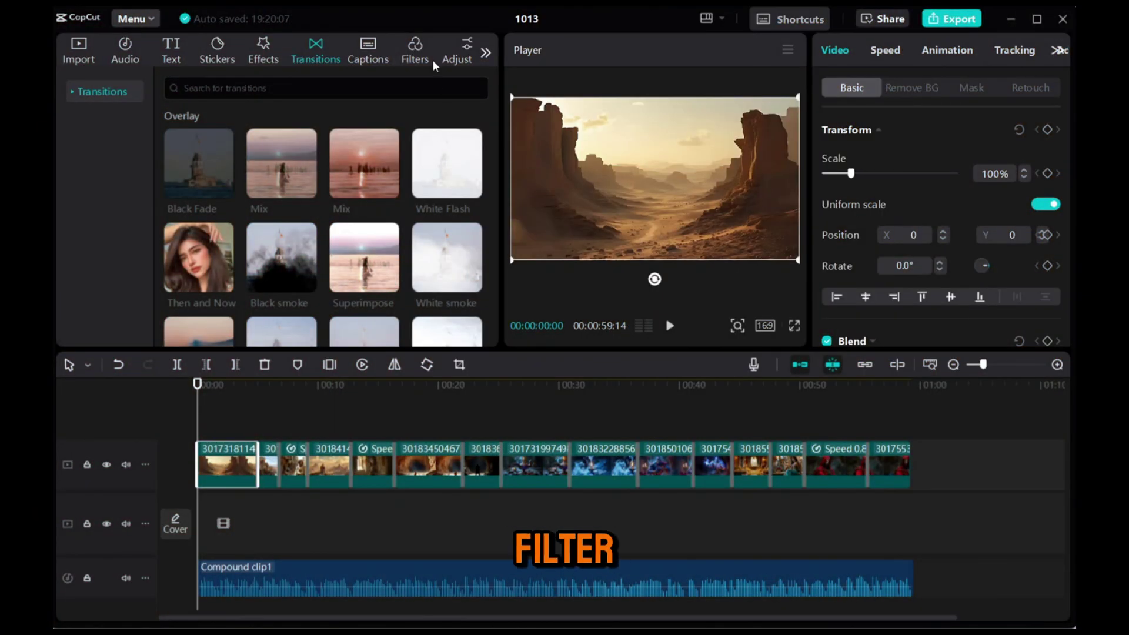
Add the Retro 'Friends' filter on its own track across the clips
click(424, 59)
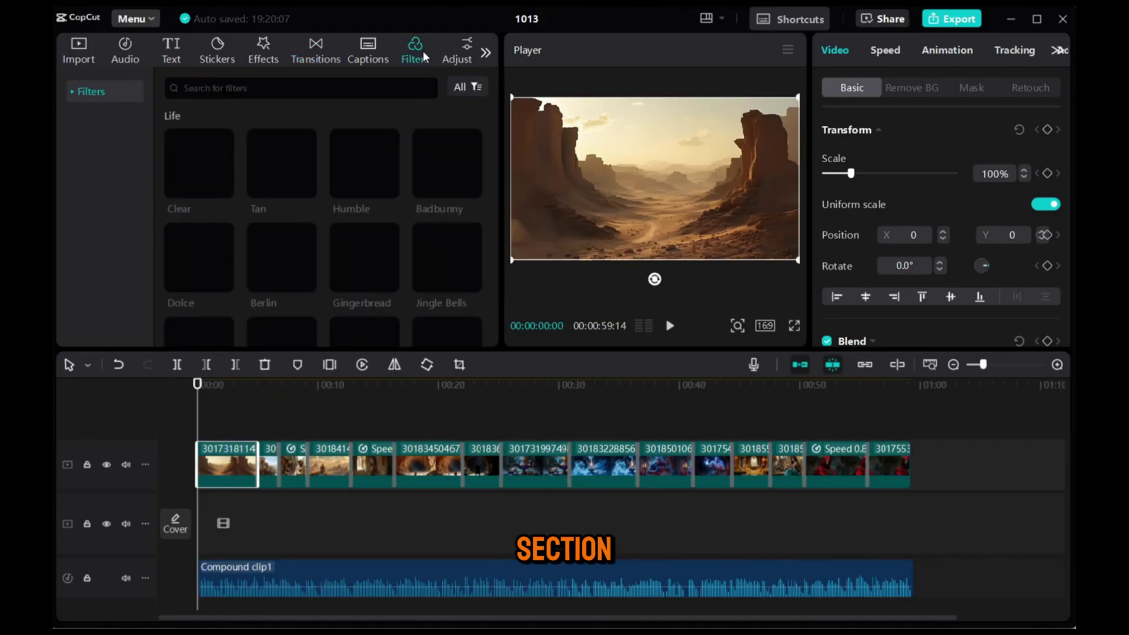
click(91, 240)
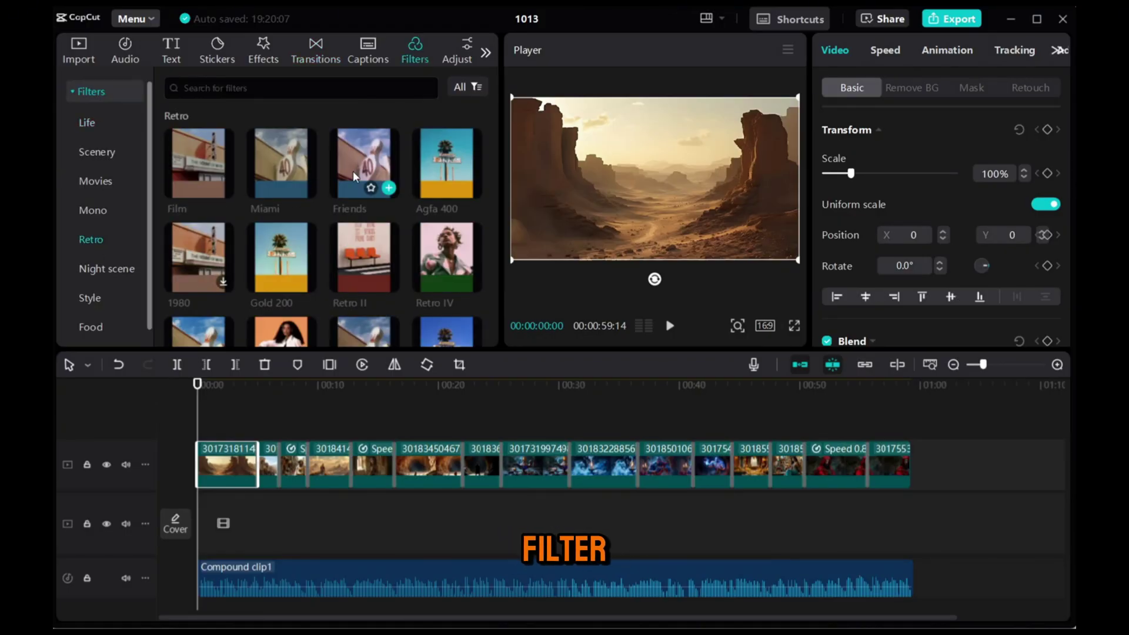
drag(270, 422, 921, 468)
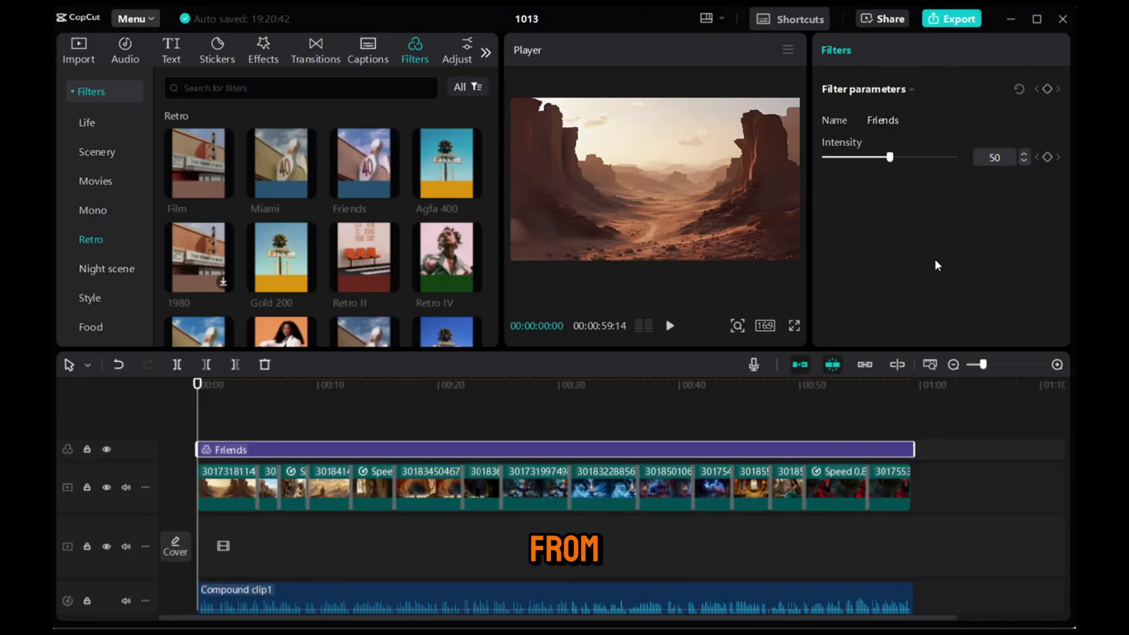
Add a custom adjustment layer across the whole video with Exposure 5 and Contrast 15
click(458, 54)
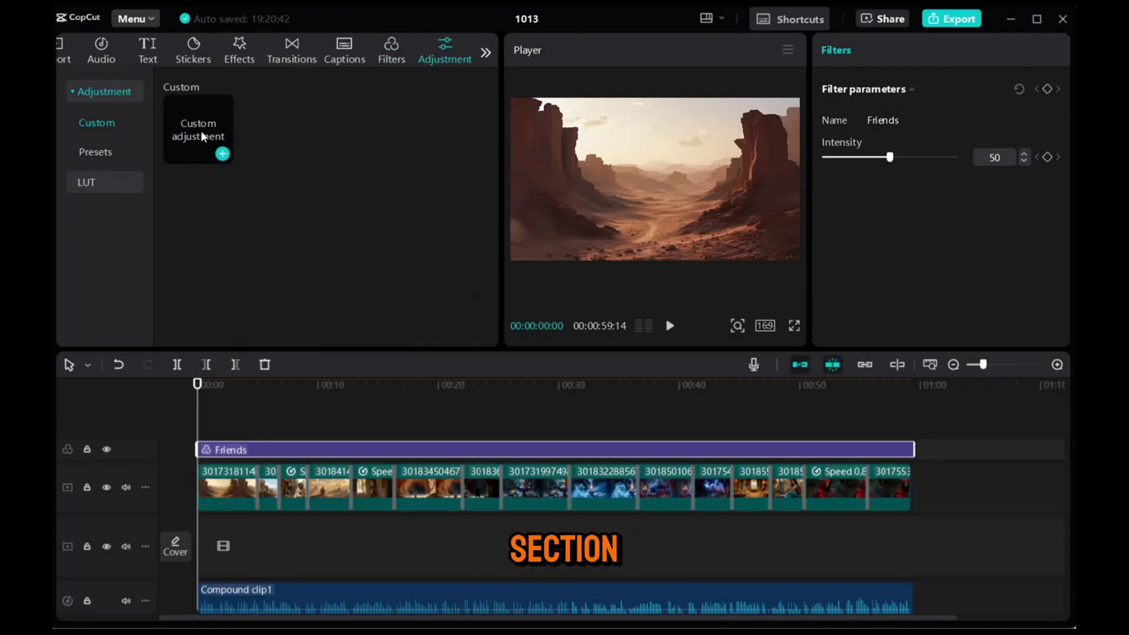
drag(201, 137, 234, 449)
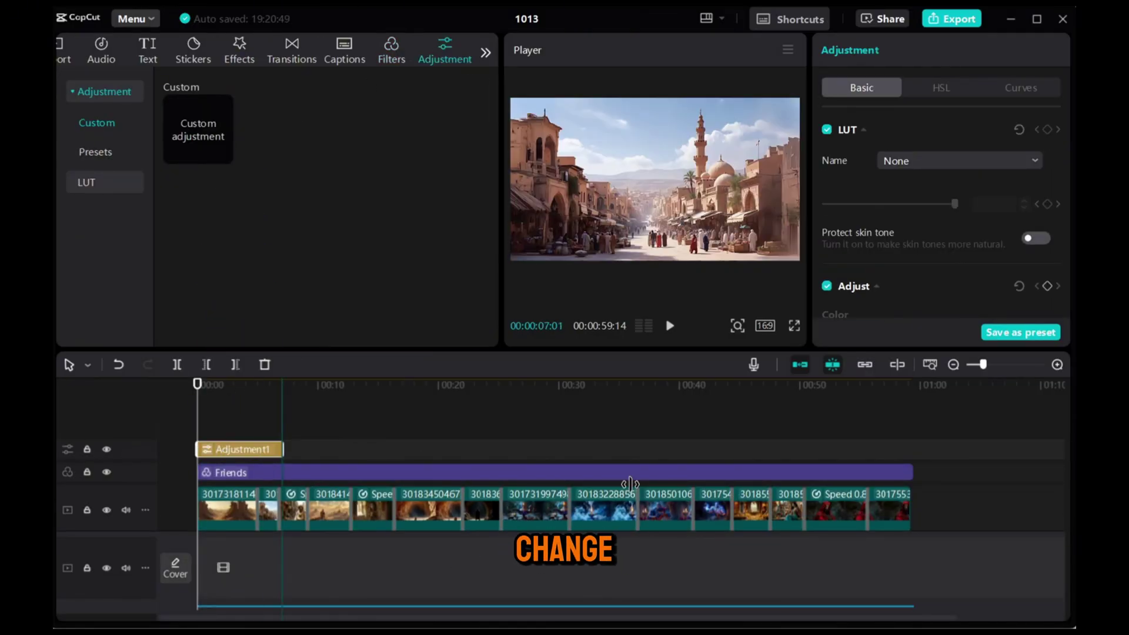
drag(629, 483, 914, 450)
scroll(940, 214, down, 5)
scroll(970, 224, up, 1)
click(1009, 232)
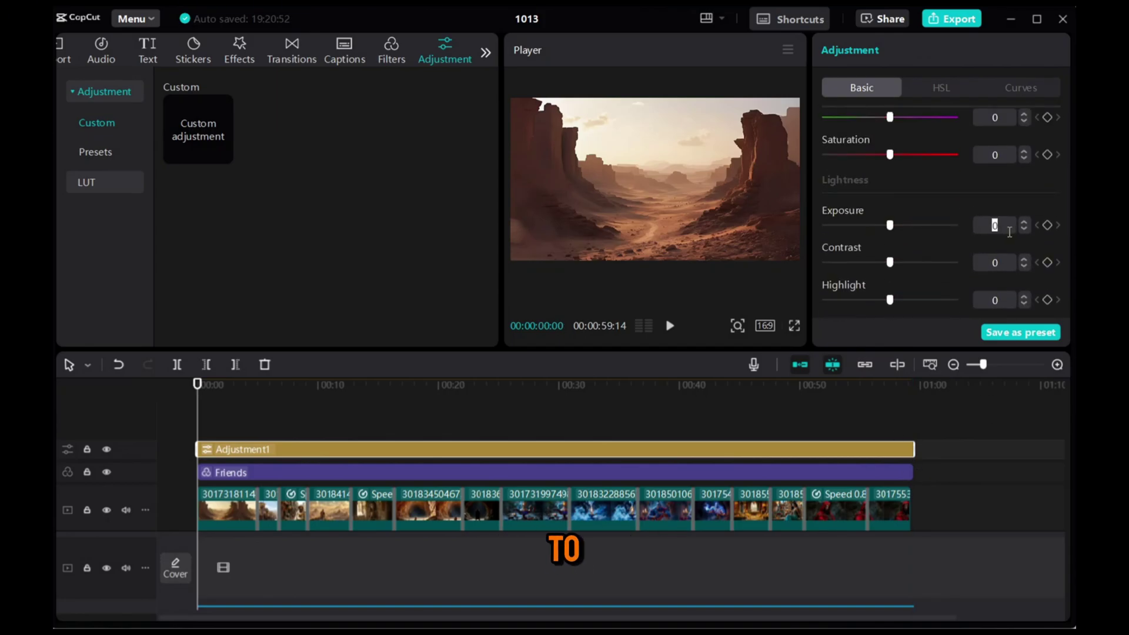
text(5)
click(1005, 264)
text(15)
scroll(976, 241, down, 5)
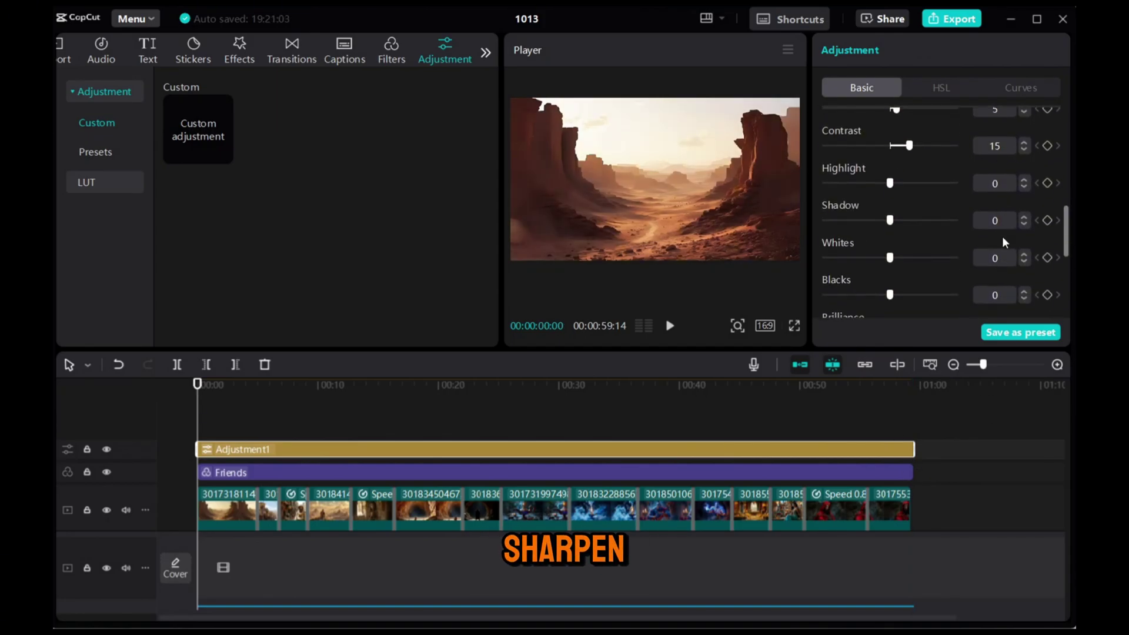
scroll(1012, 235, down, 2)
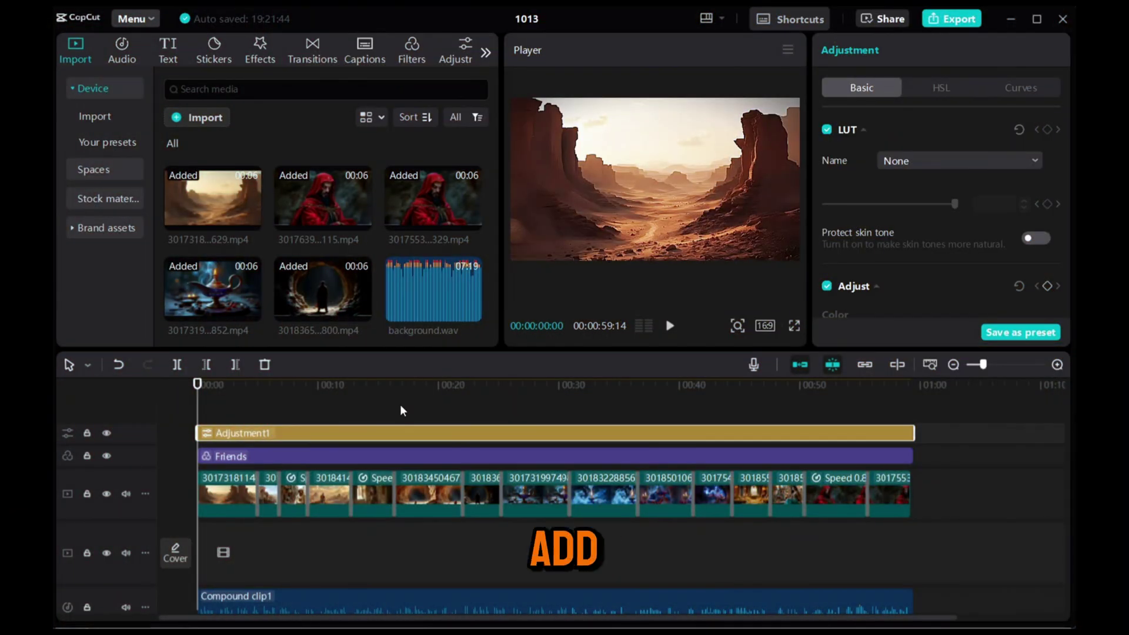
Put background.wav on a new audio track and split it where the roughly one-minute video ends
click(472, 312)
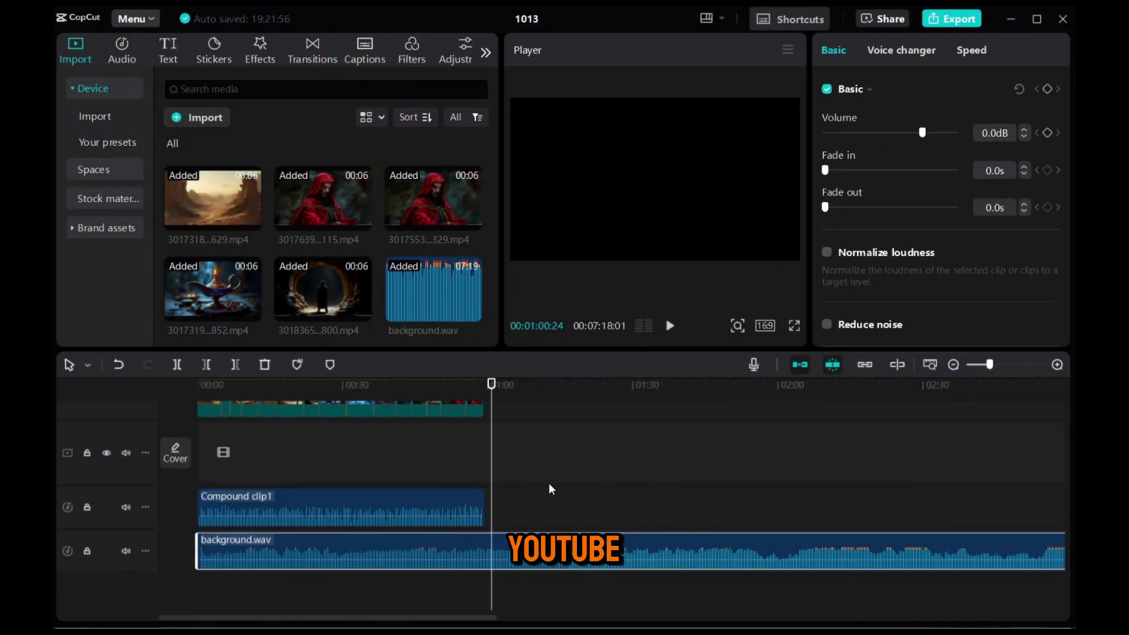
key(w)
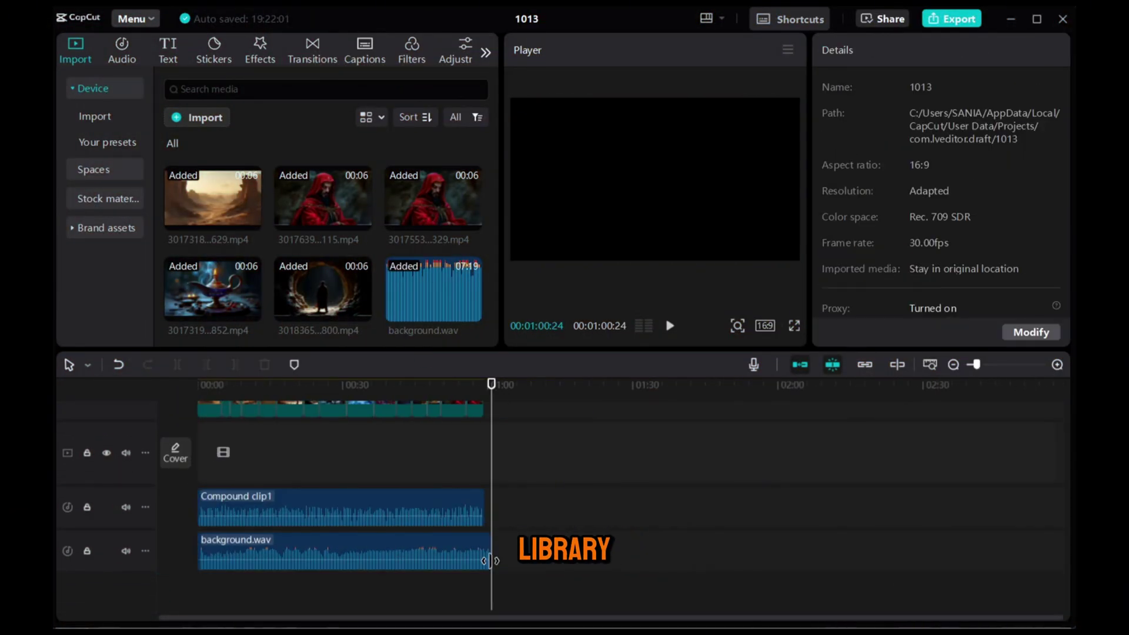
click(519, 534)
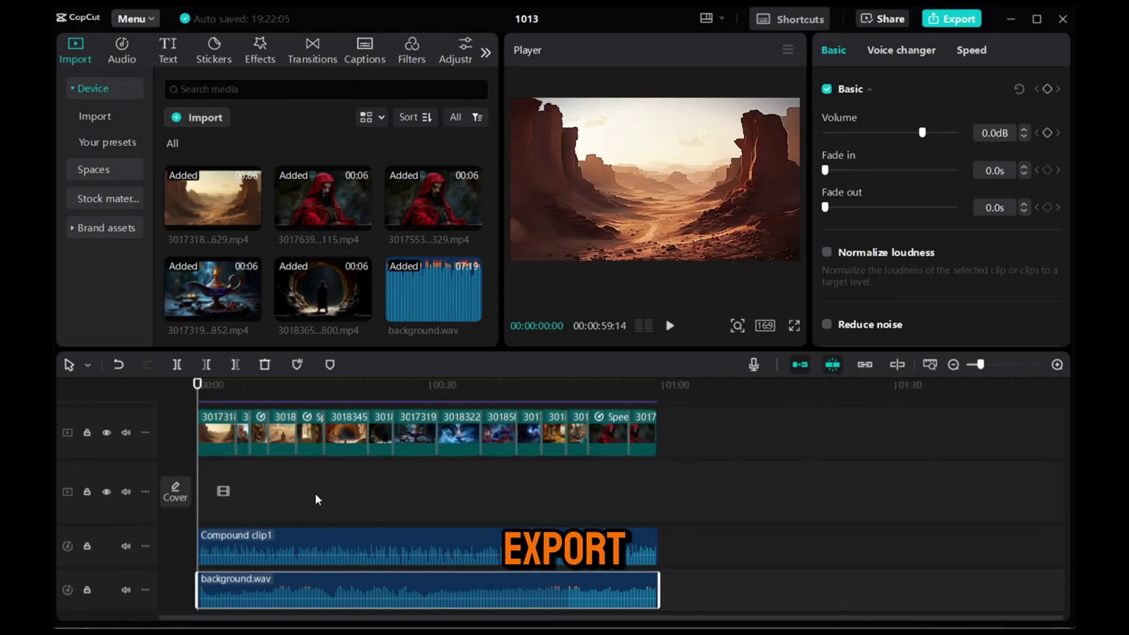